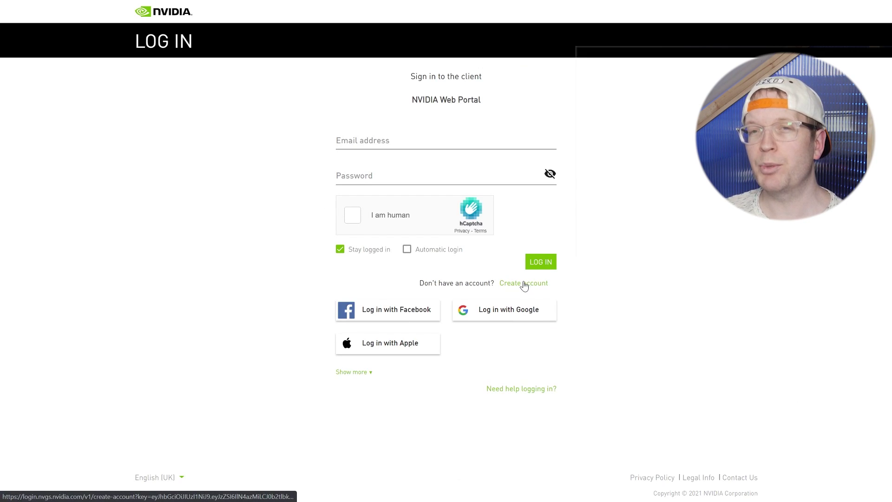
Go from the NVIDIA login page to the Create account form.
left_click(524, 284)
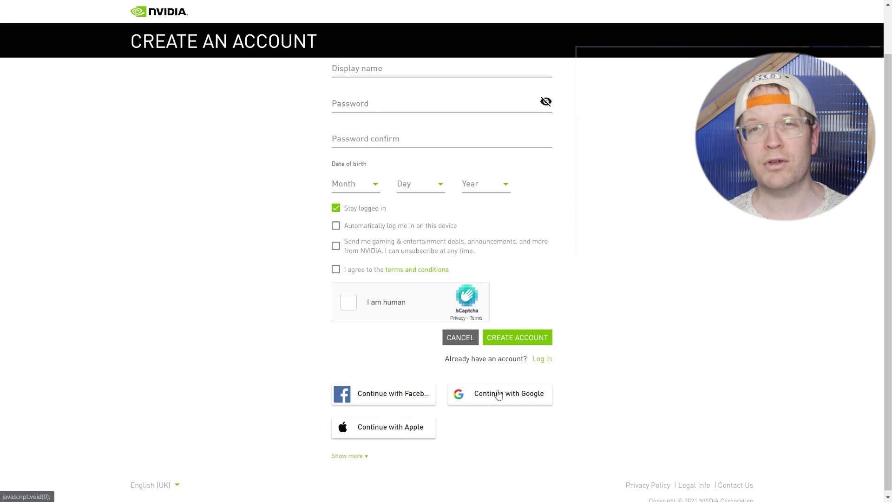
Choose Continue with Google to sign up for the NVIDIA account.
scroll(499, 395, "down", 1)
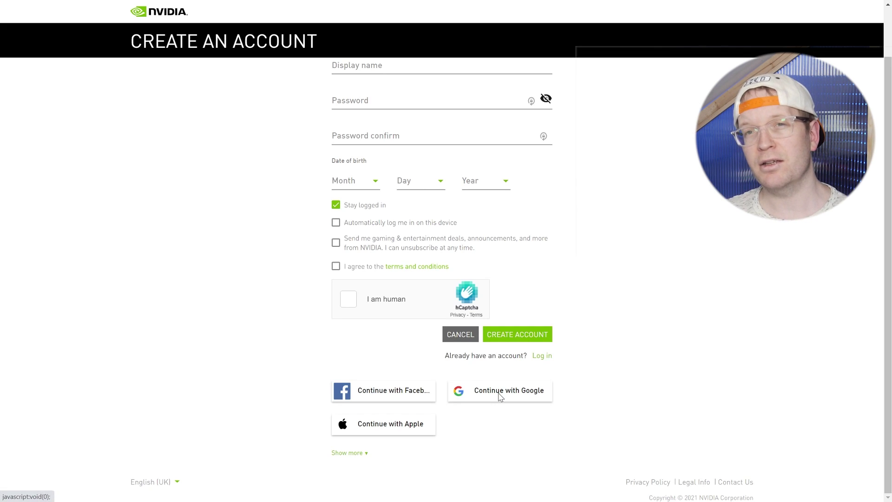
left_click(500, 396)
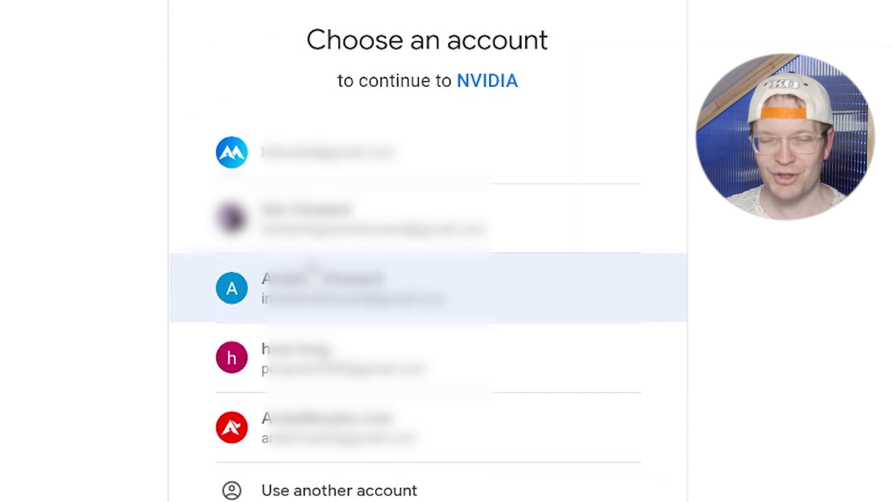
Continue to NVIDIA with the third Google account in the chooser.
left_click(299, 286)
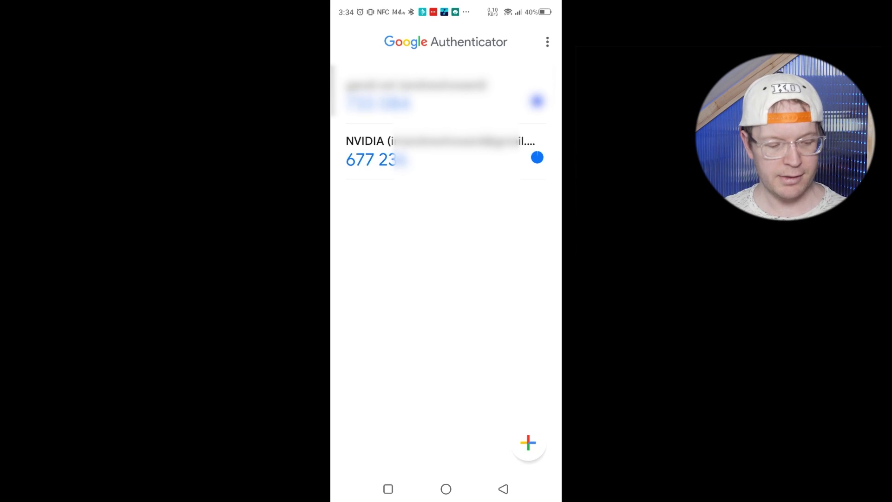
Add an NVIDIA entry in Google Authenticator by scanning its QR code.
left_click(528, 443)
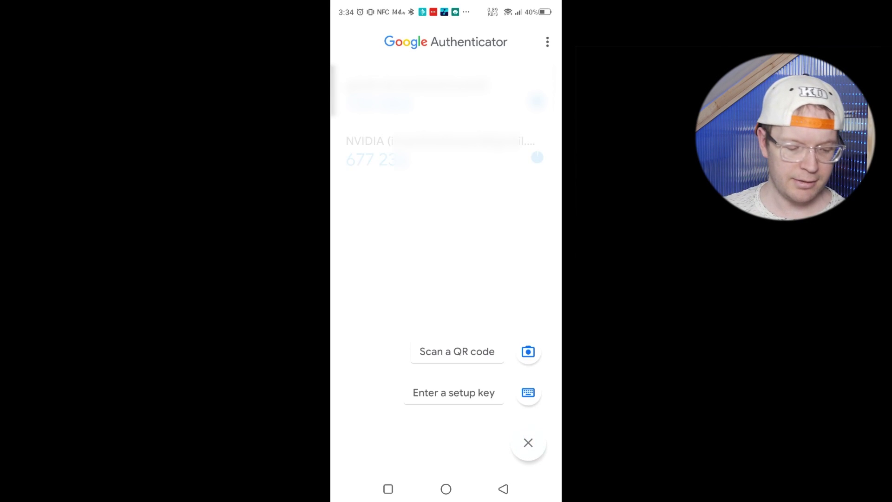
left_click(528, 352)
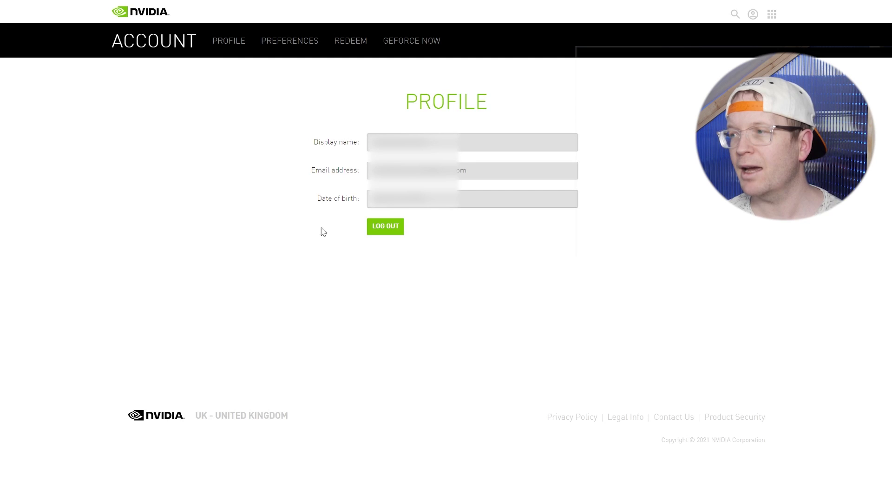
Open the GeForce NOW membership tab in the profile and follow JOIN to the plan choices.
left_click(225, 43)
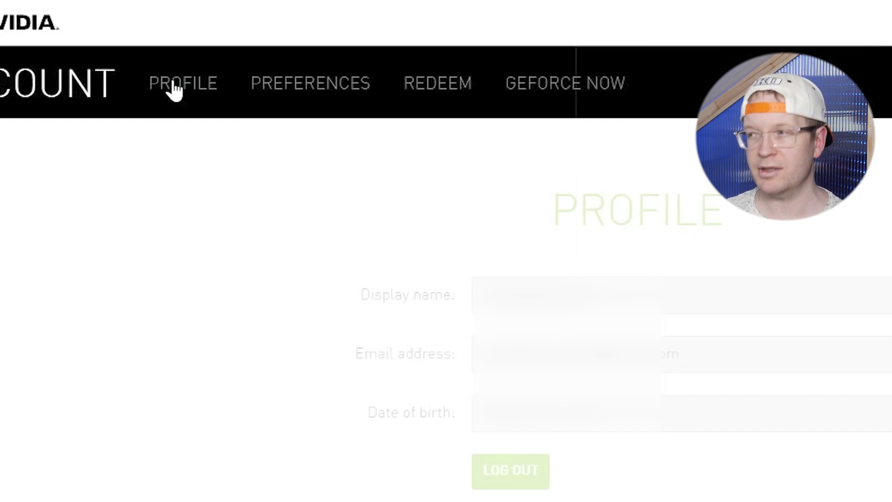
left_click(566, 83)
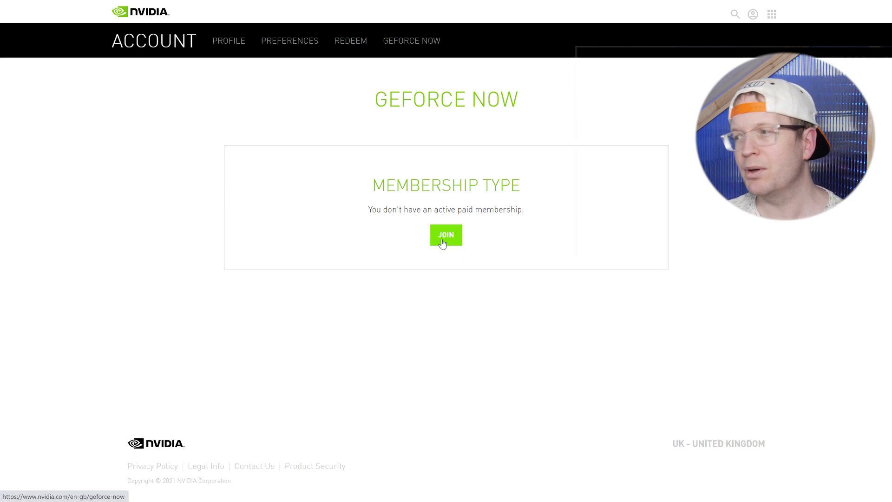
left_click(446, 235)
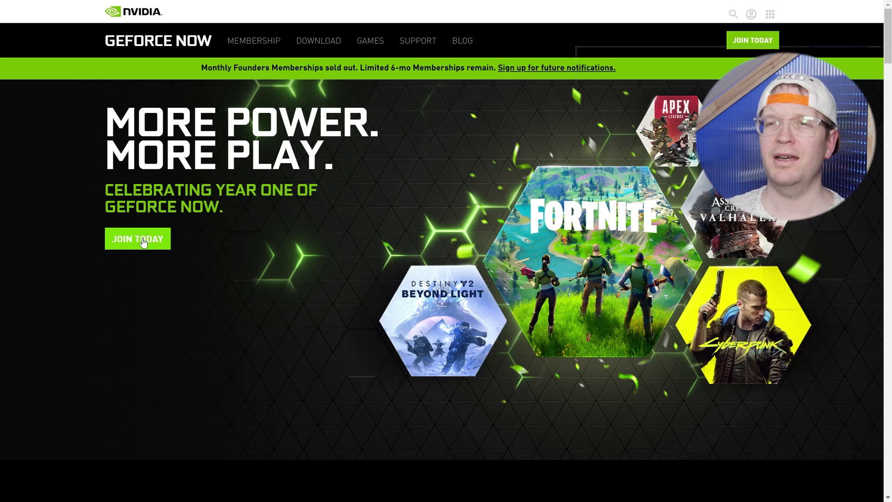
left_click(142, 238)
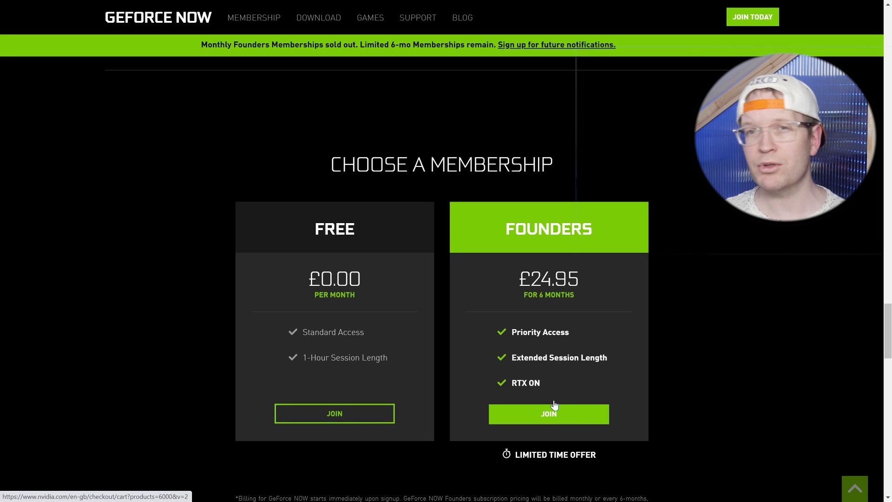
Join the FREE £0.00 per month plan and refresh the membership details.
left_click(342, 413)
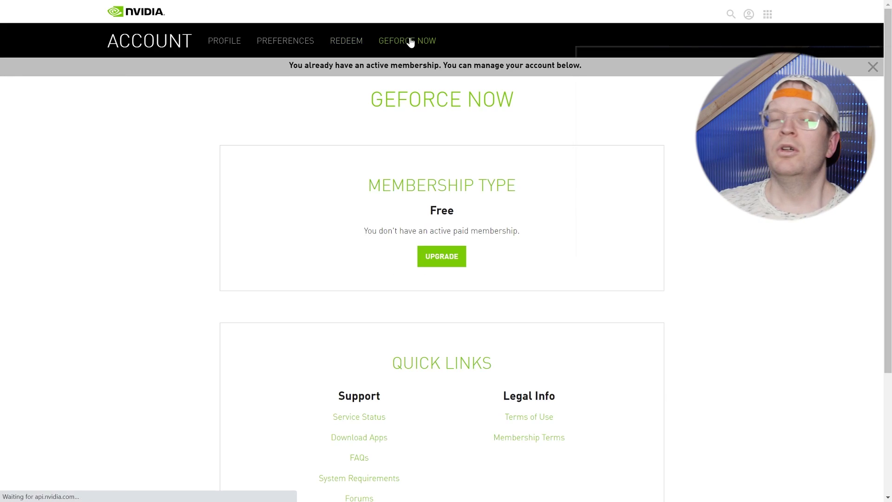
left_click(411, 42)
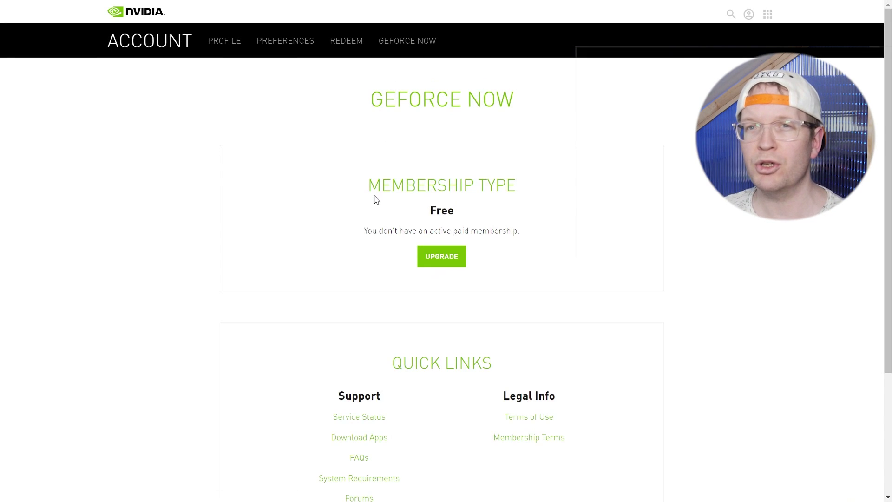
Confirm the Free membership and follow the Download Apps quick link.
scroll(377, 200, "down", 3)
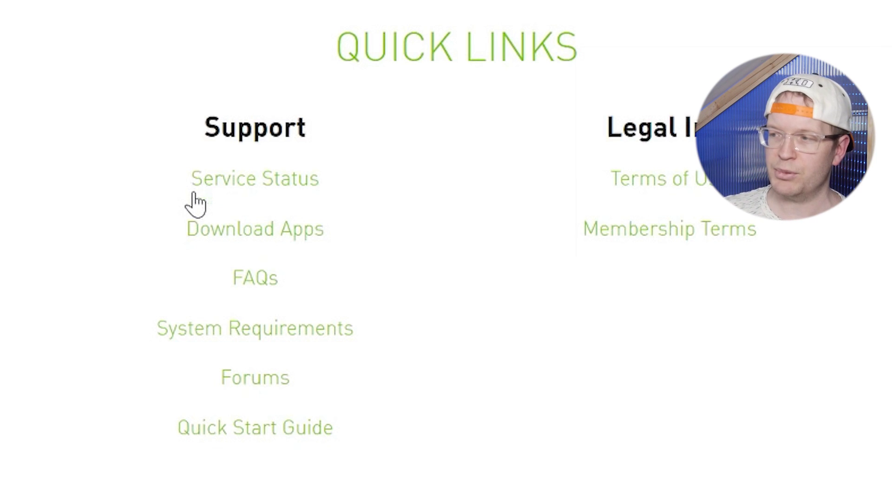
left_click(205, 228)
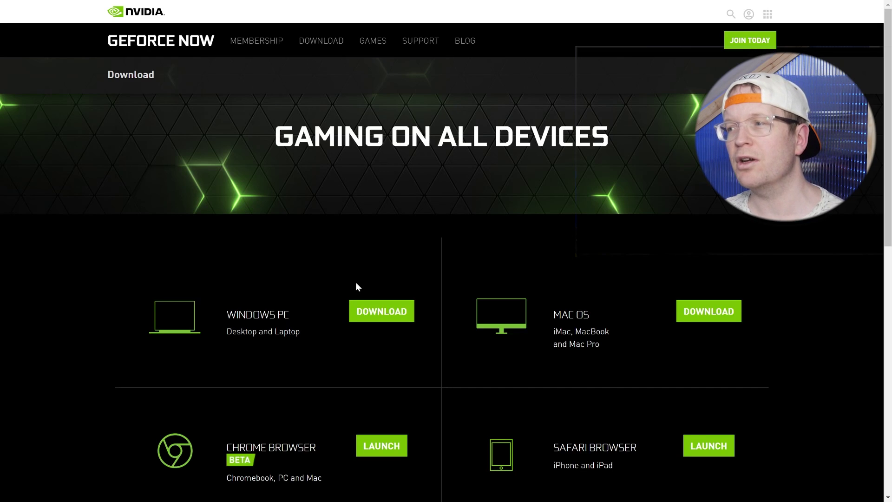
Launch GeForce NOW for the CHROME BROWSER (BETA) from the download page.
scroll(356, 283, "down", 5)
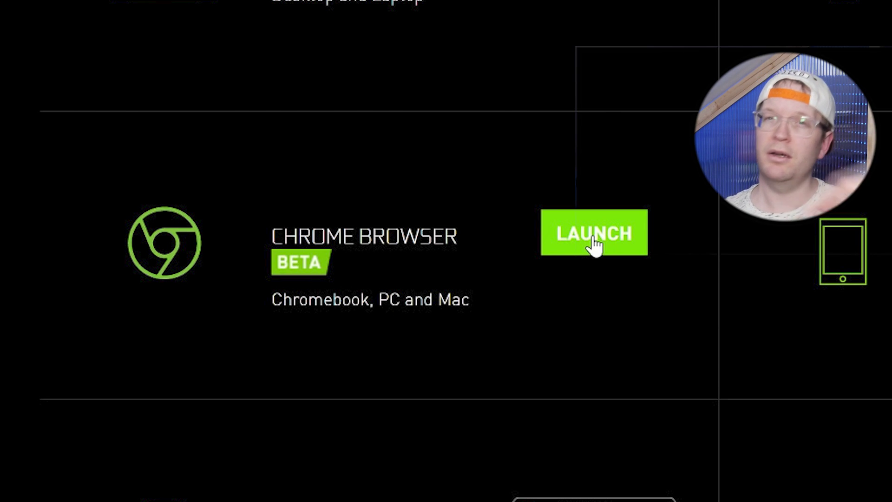
left_click(594, 239)
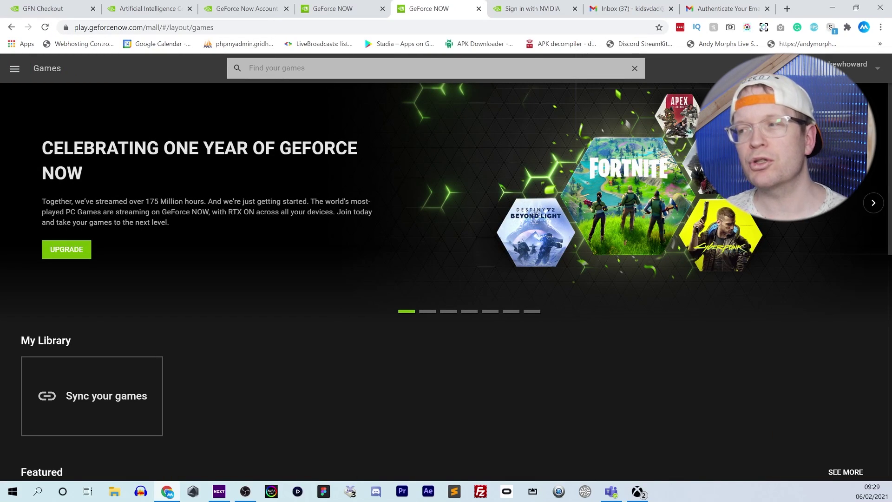
Search 'fort' and add Fortnite to My Library.
scroll(279, 315, "down", 2)
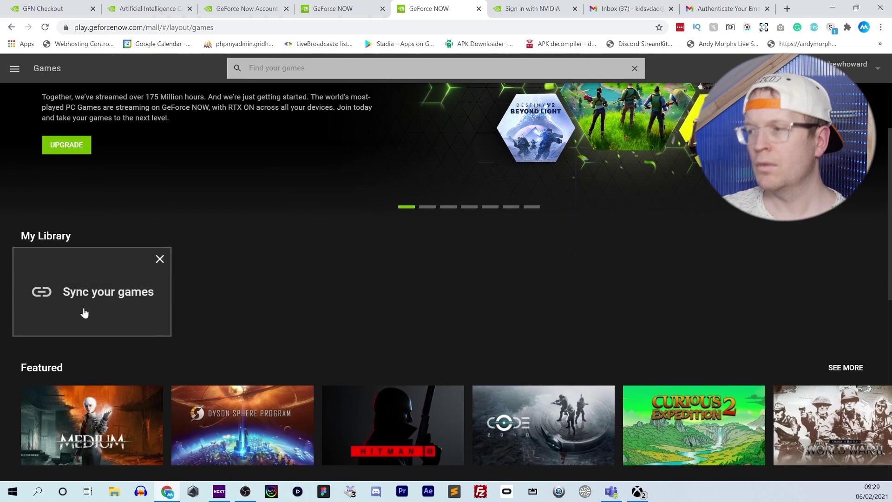
left_click(279, 68)
type("fort")
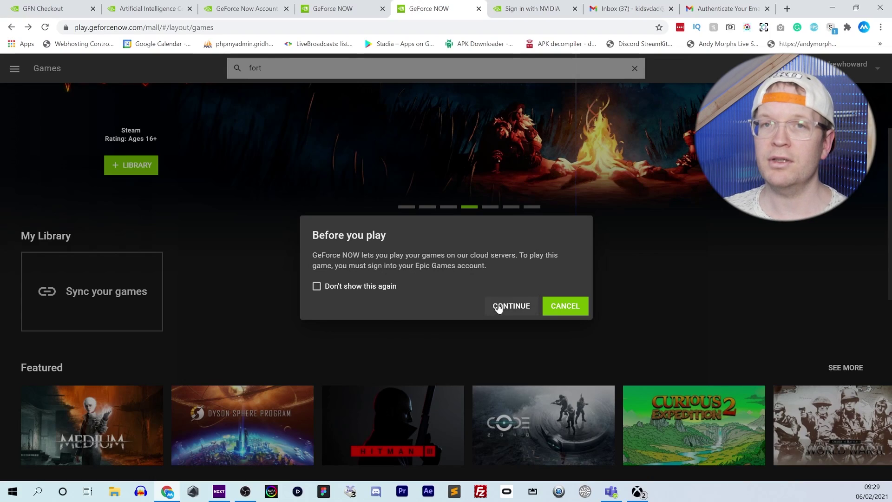
left_click(497, 305)
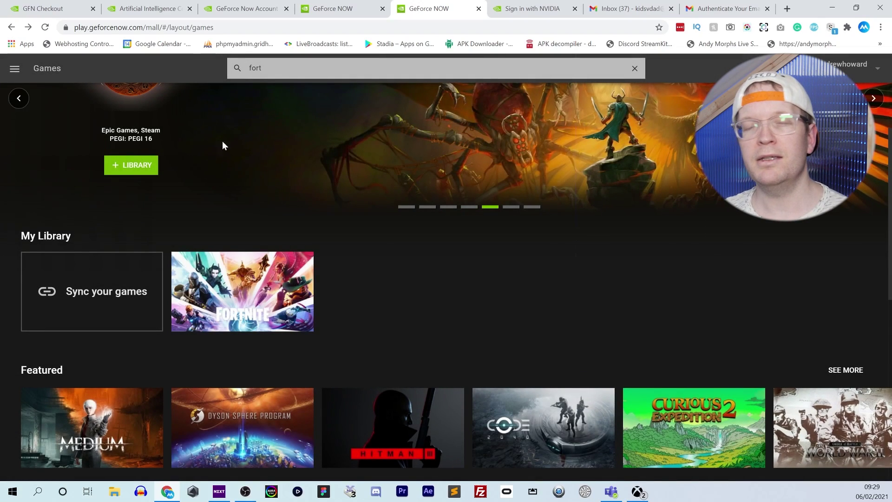
Search 'rock' and add Rocket League to My Library on the Epic Games platform.
left_click(232, 71)
type("rock")
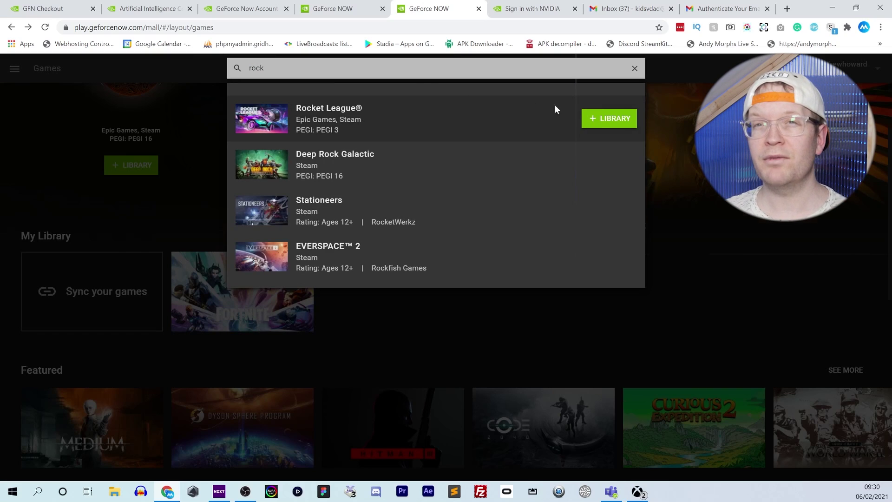
left_click(609, 118)
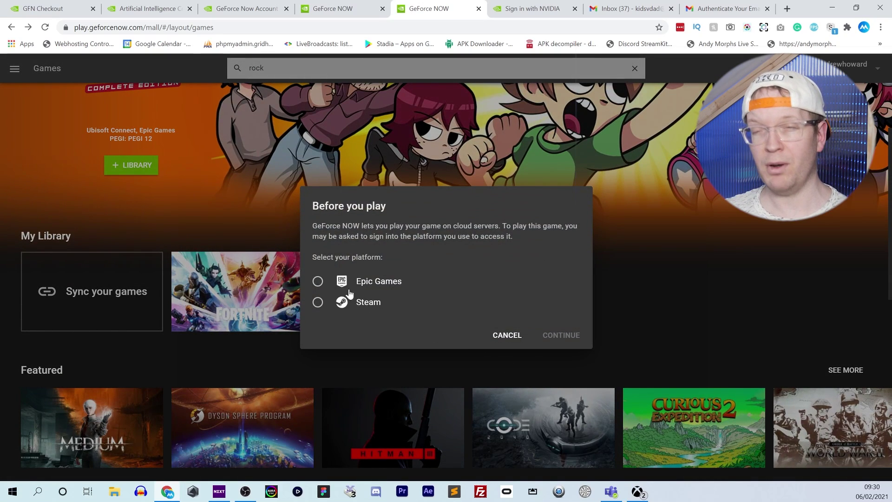
left_click(318, 282)
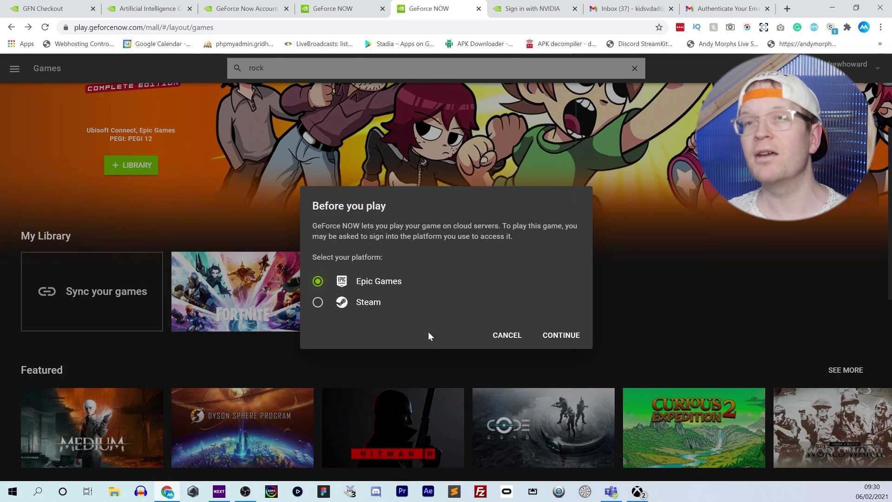
left_click(565, 336)
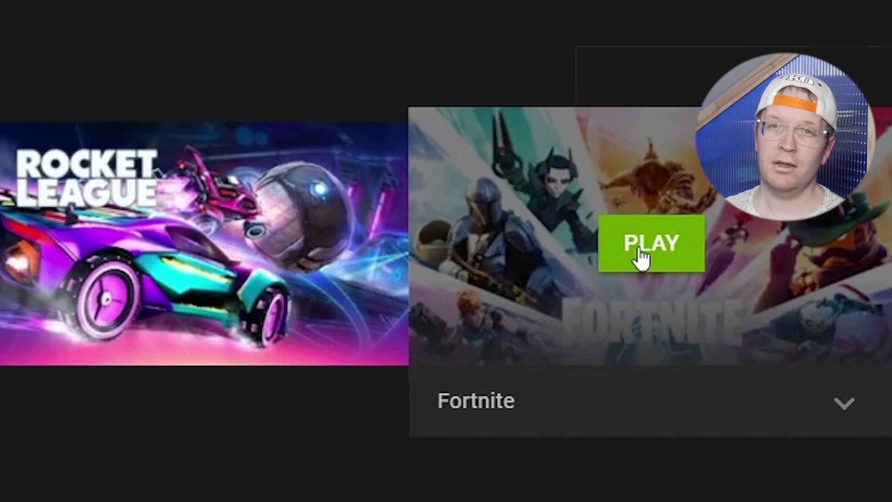
Play Fortnite, sign in with Epic Games and enter the phone-sent security code.
left_click(393, 292)
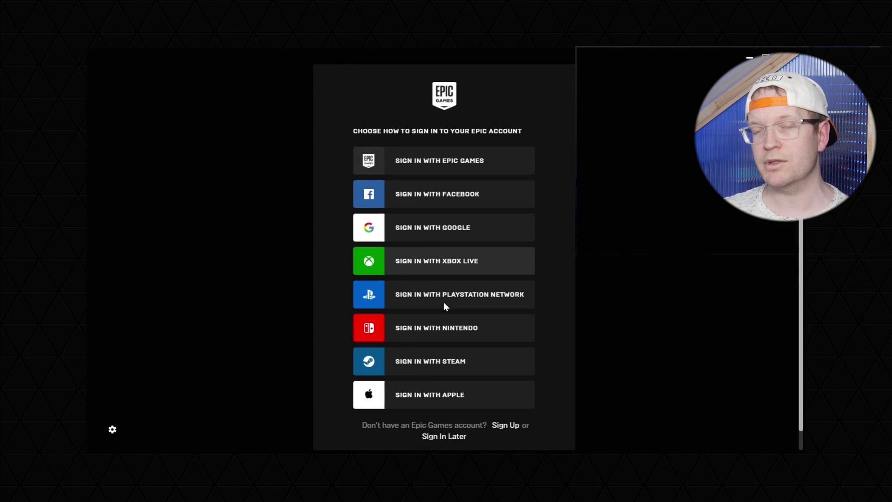
left_click(402, 155)
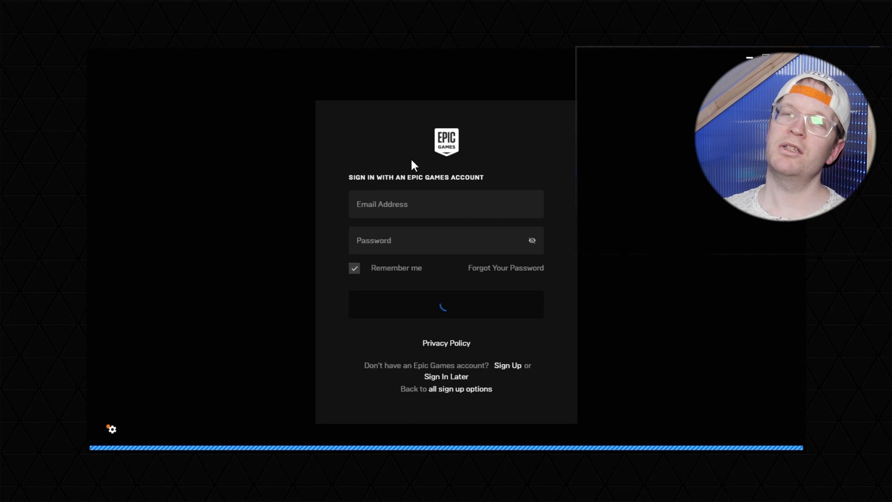
left_click(386, 214)
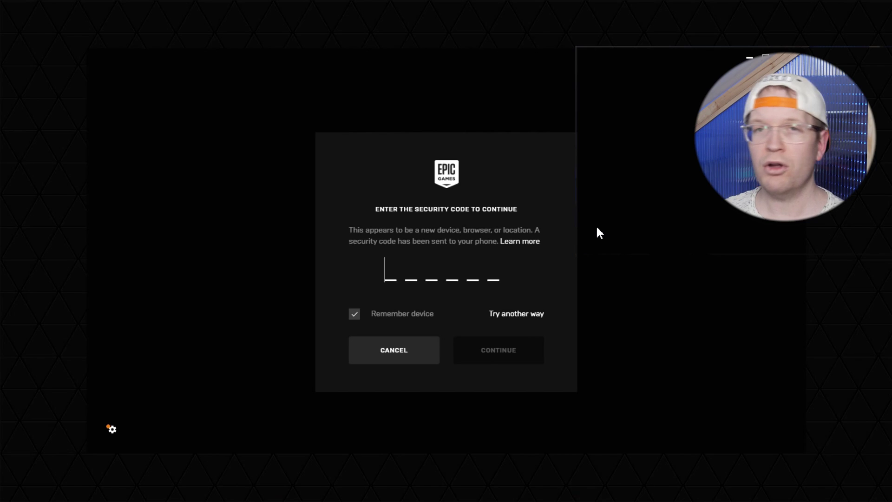
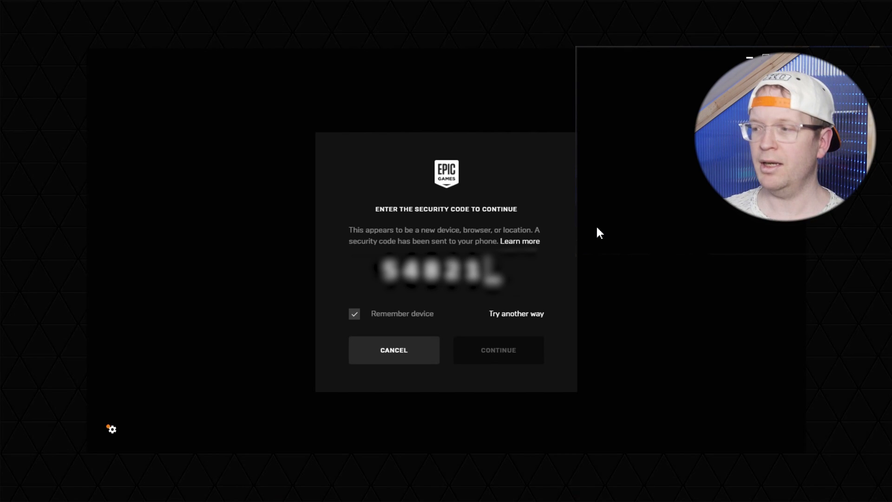